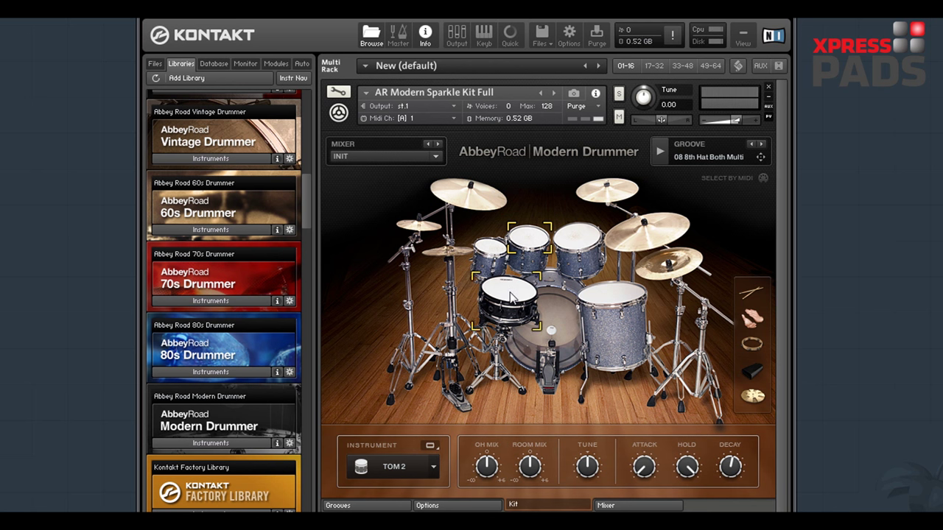
Select the snare to show its tune and envelope settings, keeping the INIT mixer preset
left_click(508, 340)
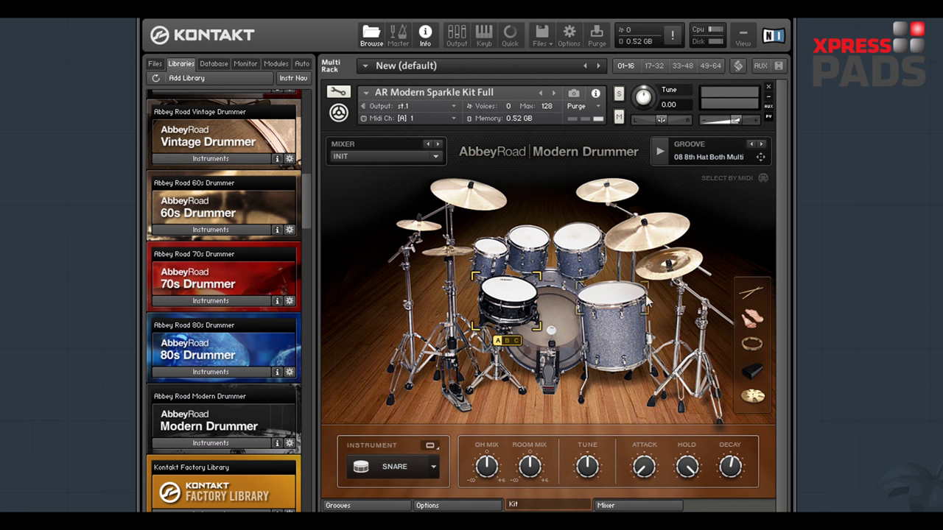
left_click(438, 158)
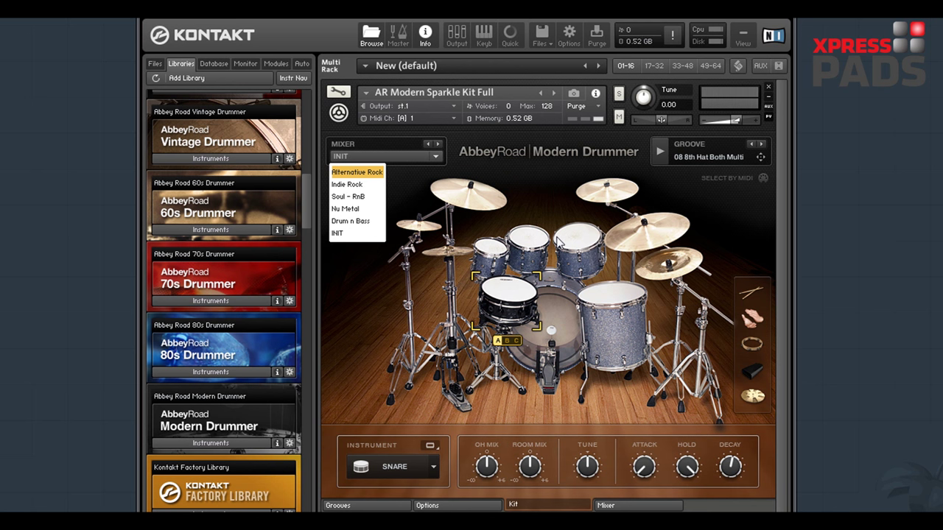
left_click(529, 199)
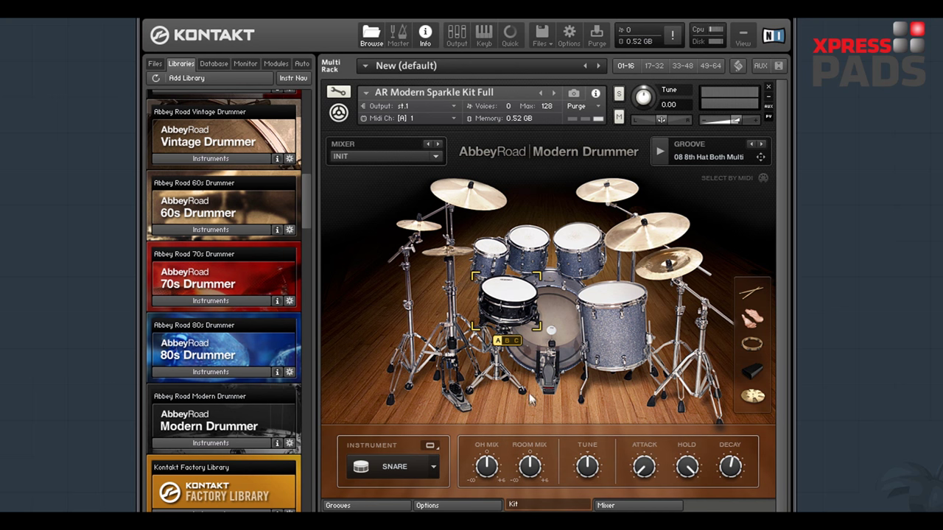
left_click(354, 506)
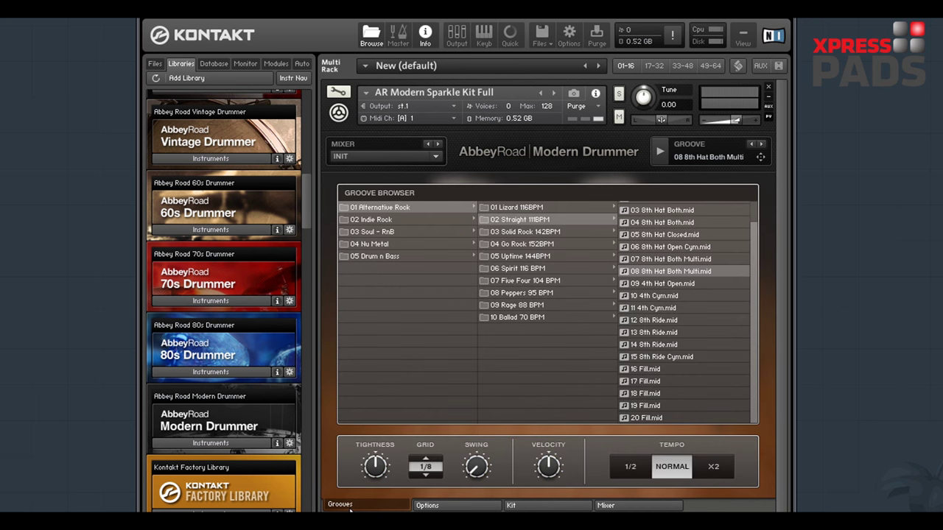
Browse the Options page and the kit view, keeping the mixer preset at INIT
left_click(455, 506)
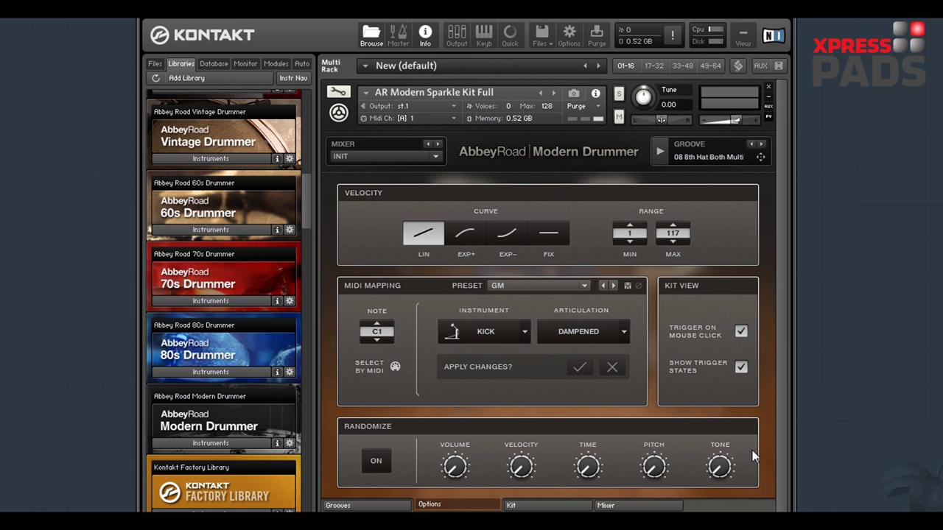
left_click(539, 508)
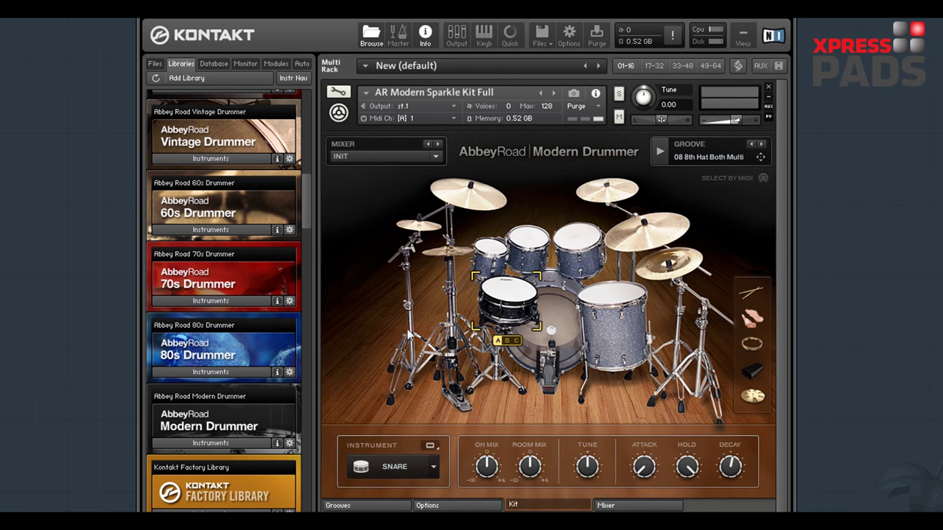
left_click(437, 158)
left_click(438, 159)
Select the OH ST mixer channel, then set the velocity curve to EXP+ on the Options page
left_click(629, 507)
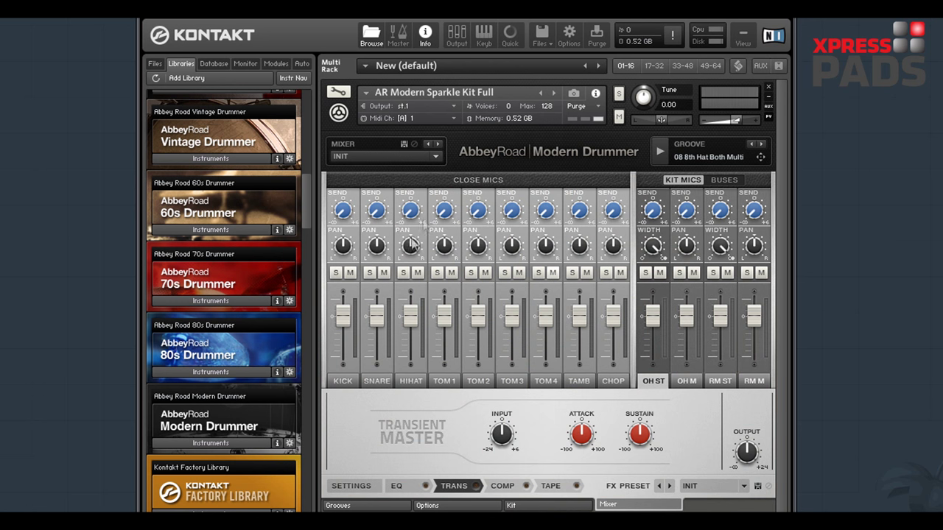
left_click(651, 383)
left_click(457, 506)
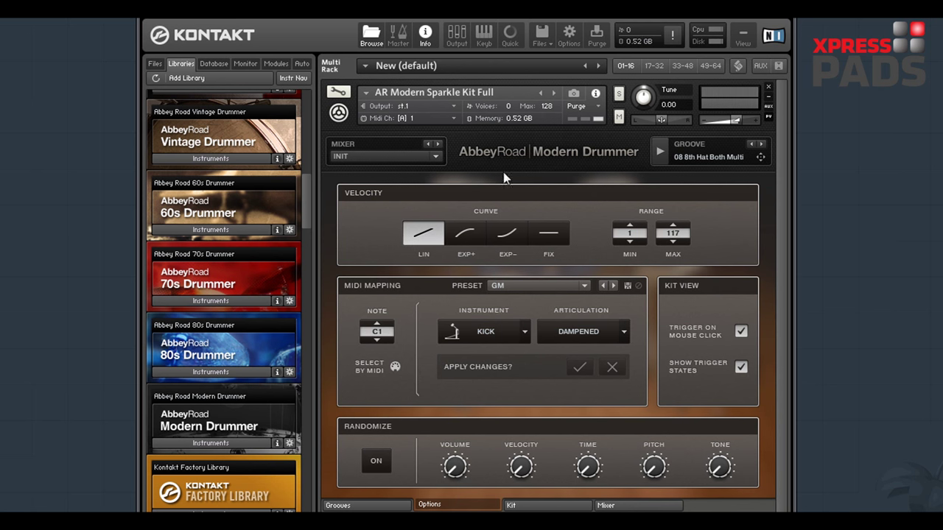
left_click(466, 234)
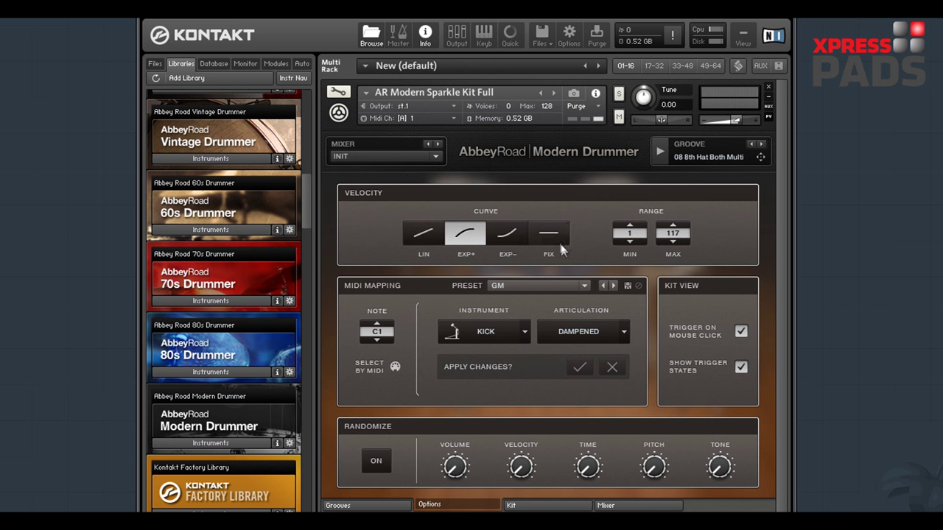
Try the EXP− and FIX velocity curves, settle on LIN, and raise the range maximum to 127
left_click(506, 236)
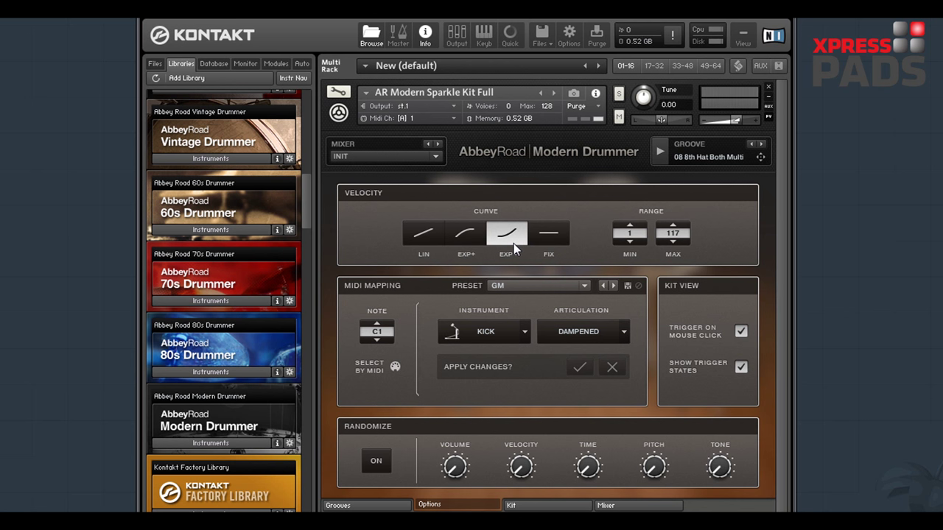
left_click(556, 236)
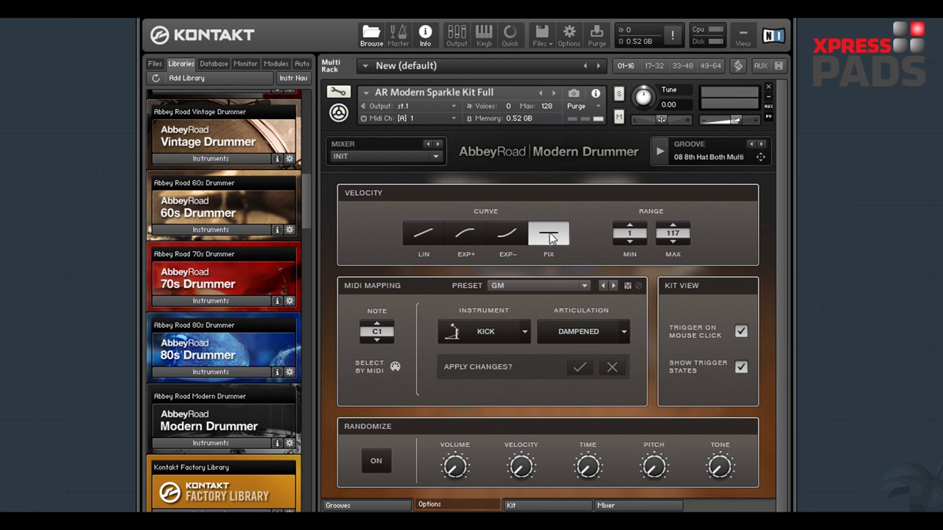
left_click(425, 238)
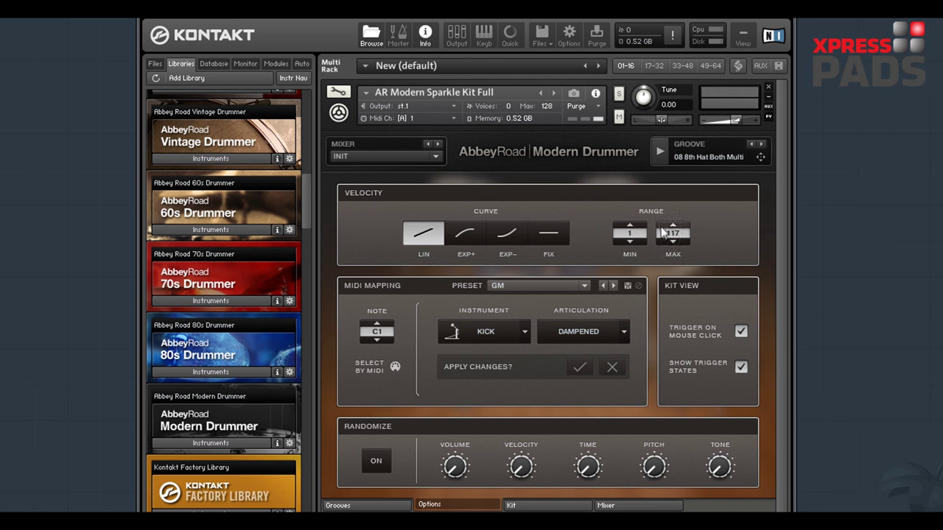
scroll(673, 227, "up", 10)
Under the GM preset, assign note D2 to Tom 1 with the CENTER L/R articulation
left_click(585, 287)
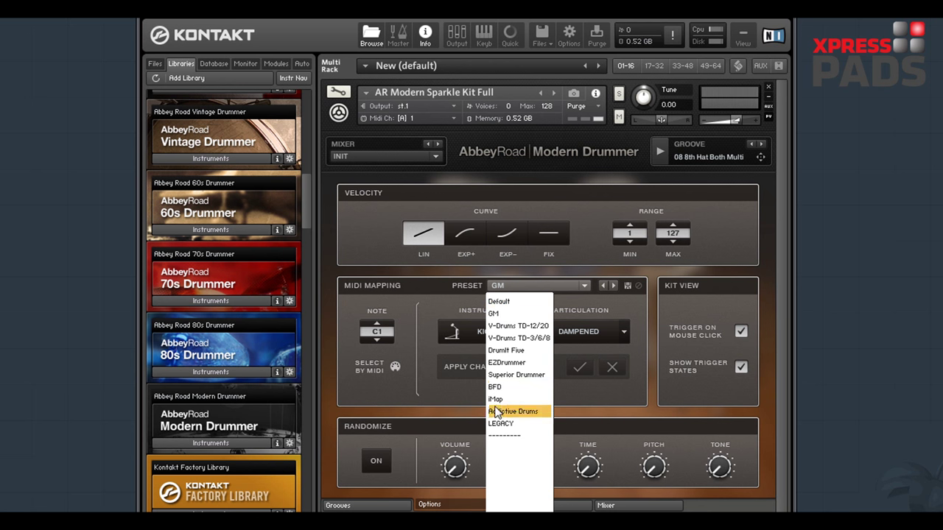
left_click(496, 315)
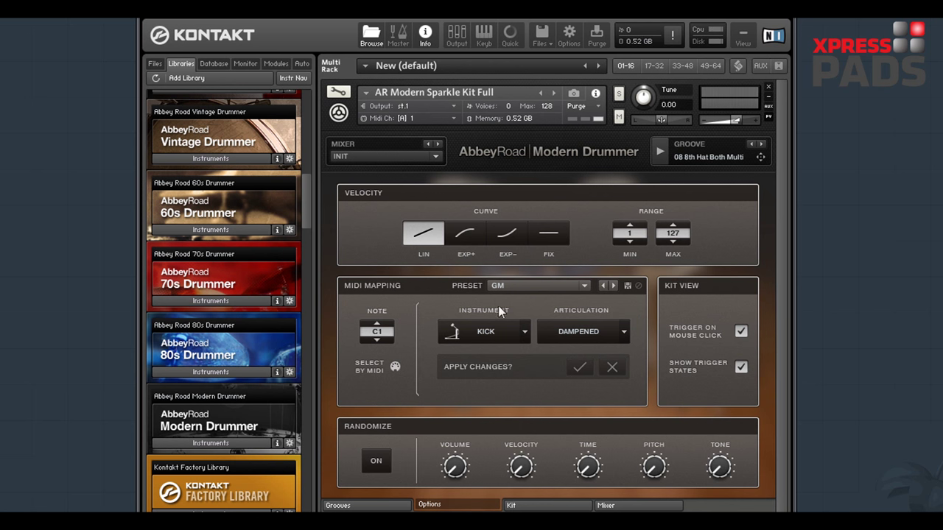
left_click(377, 371)
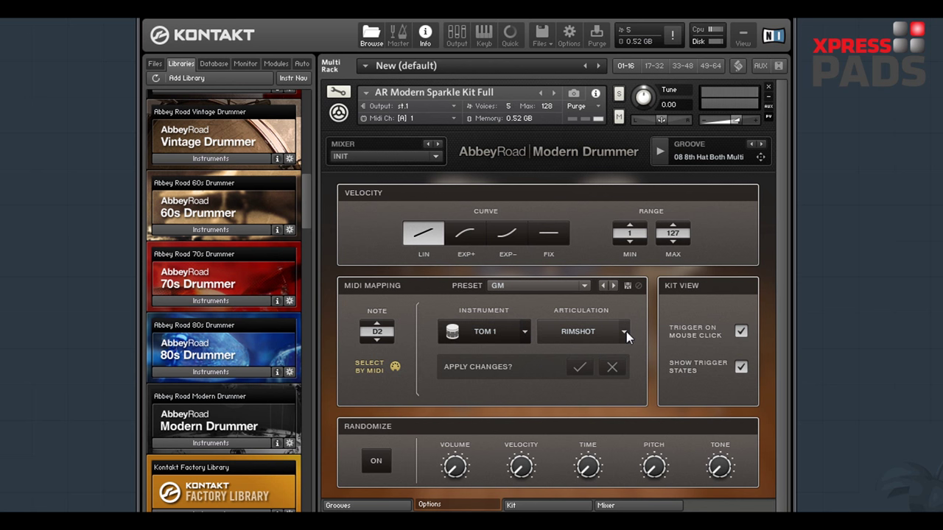
left_click(585, 333)
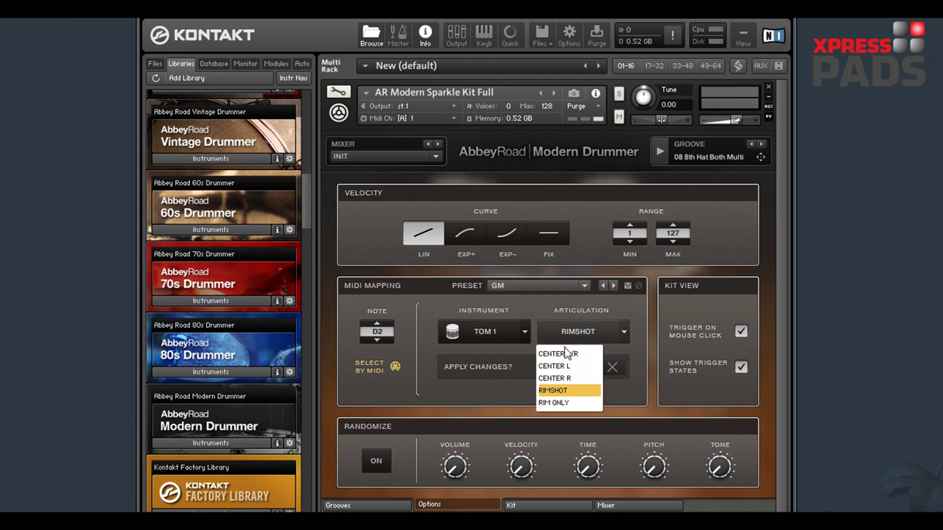
left_click(564, 356)
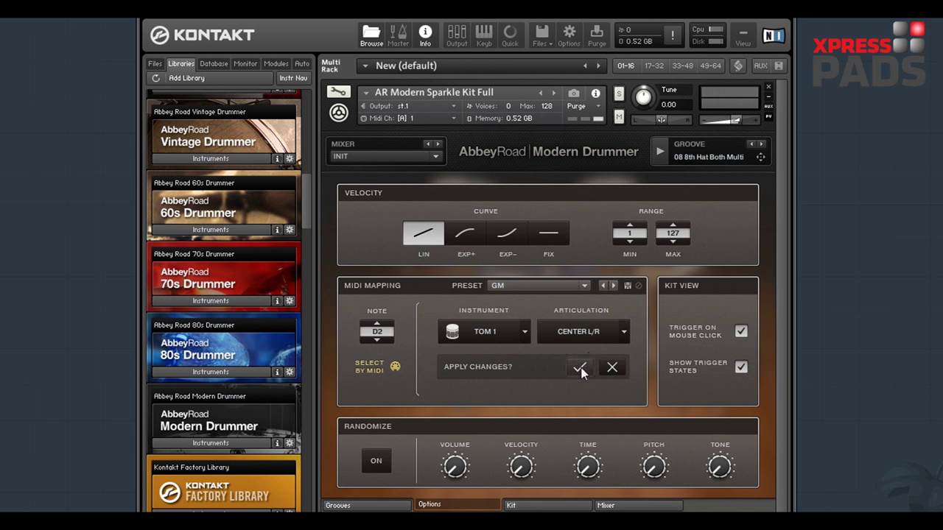
left_click(579, 367)
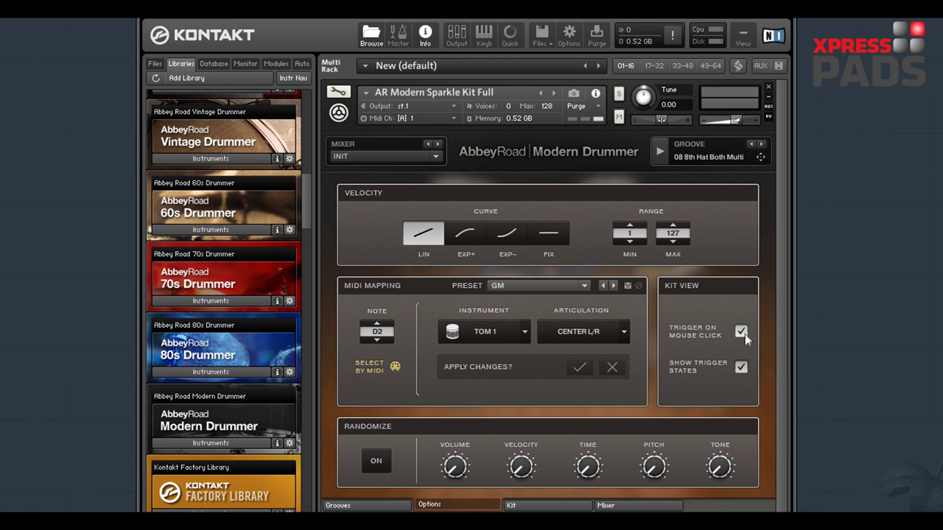
Audition the floor tom and Tom 1, then return to Options showing C1 mapped to dampened Kick
left_click(511, 505)
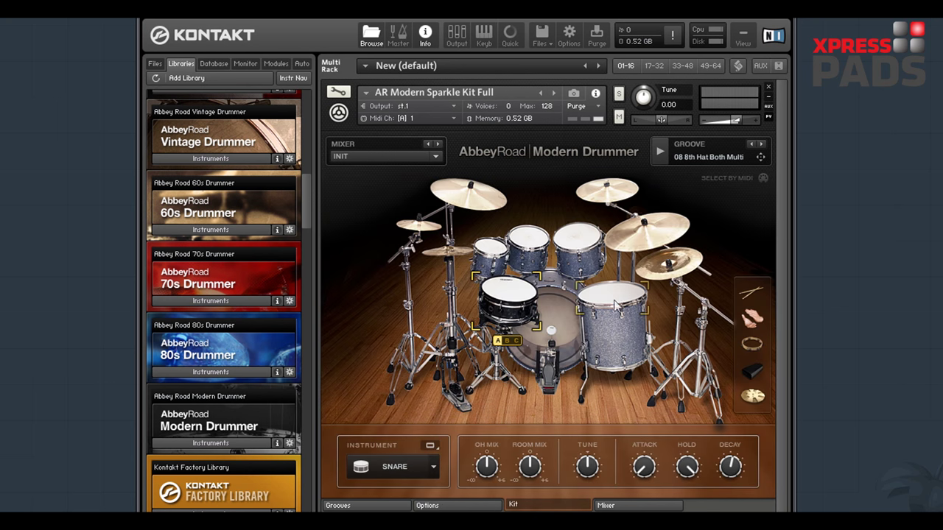
left_click(589, 302)
left_click(504, 250)
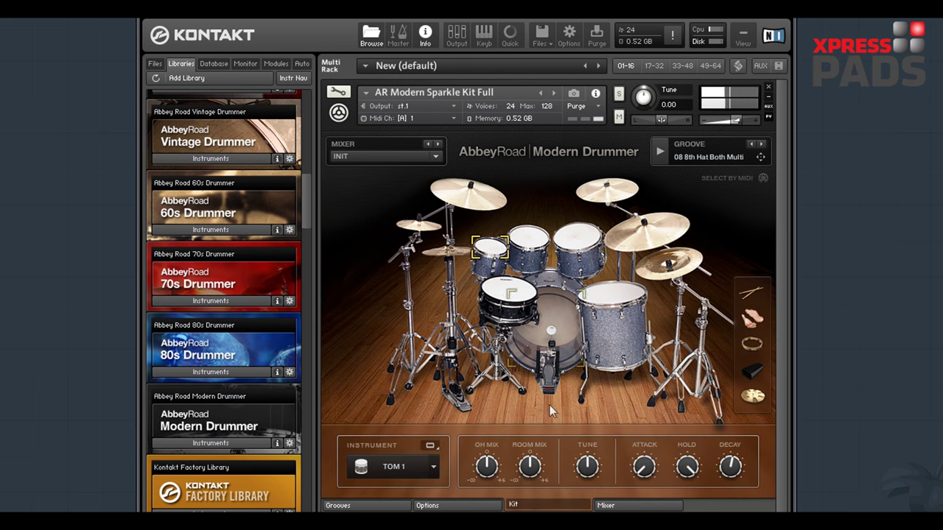
left_click(435, 506)
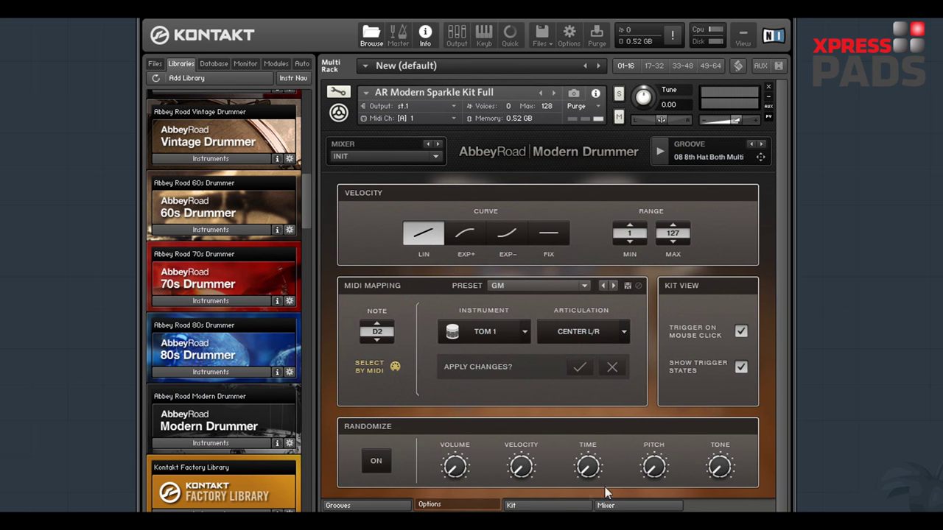
left_click(530, 507)
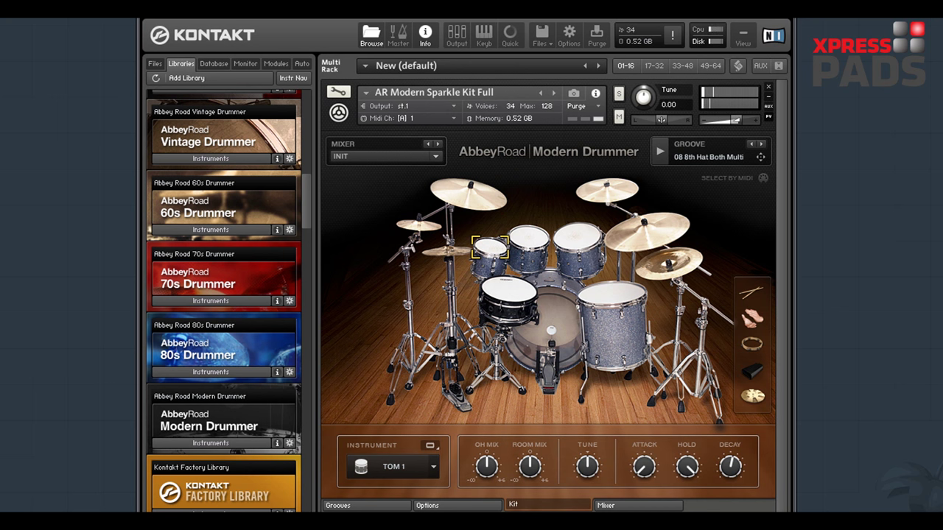
left_click(475, 507)
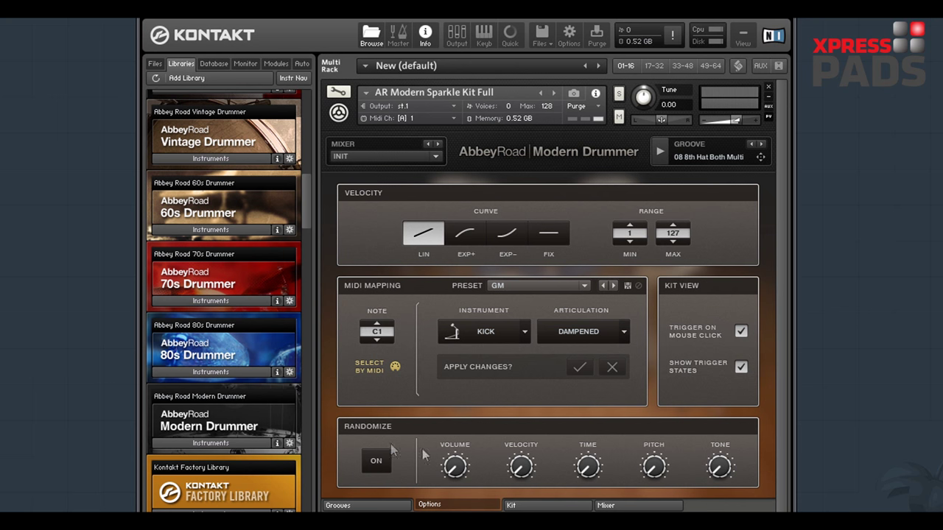
left_click(632, 507)
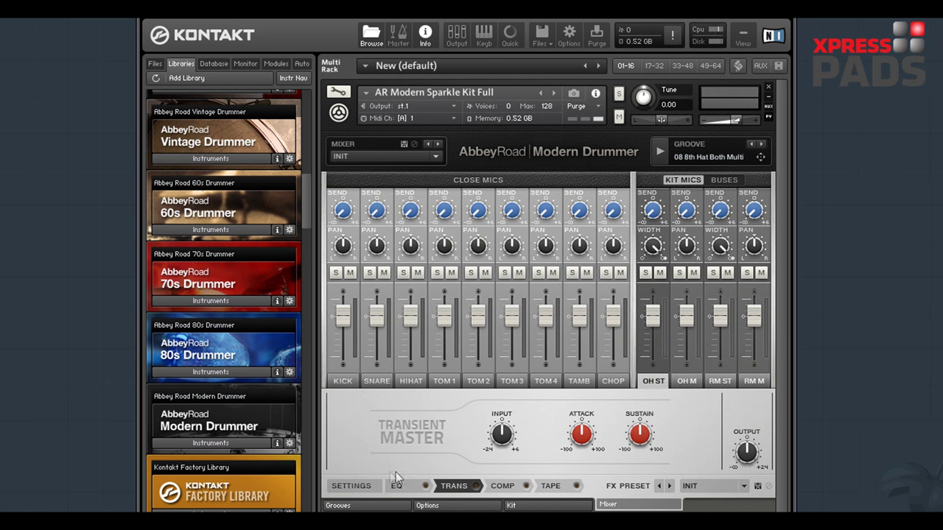
left_click(345, 381)
left_click(376, 381)
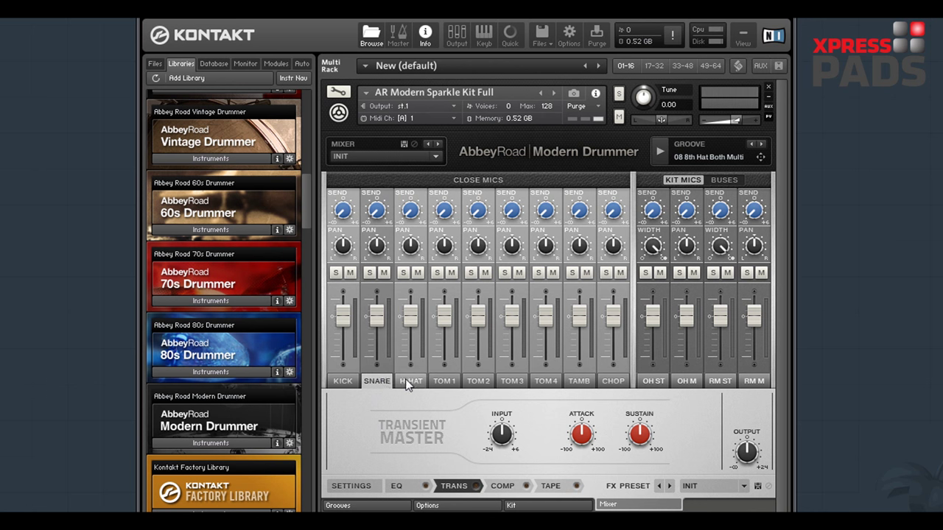
left_click(410, 382)
left_click(444, 382)
left_click(478, 381)
left_click(512, 382)
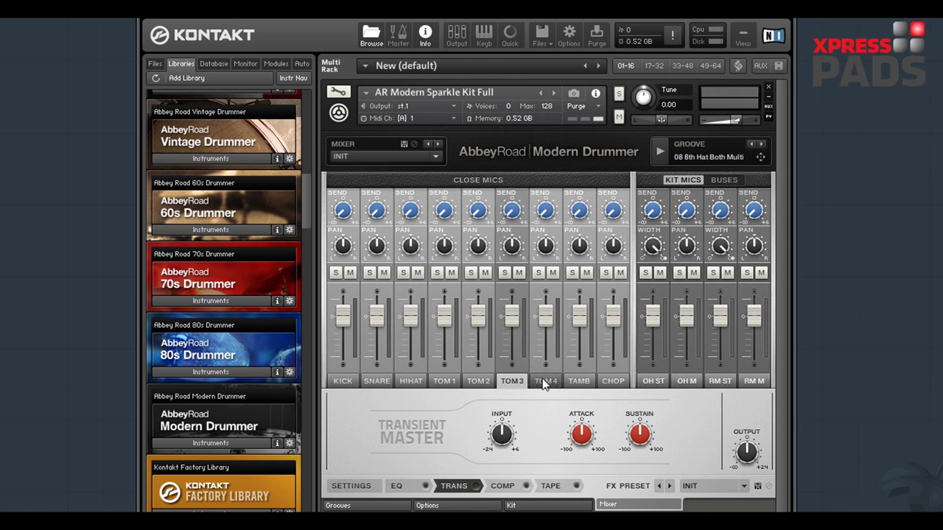
left_click(545, 382)
left_click(342, 381)
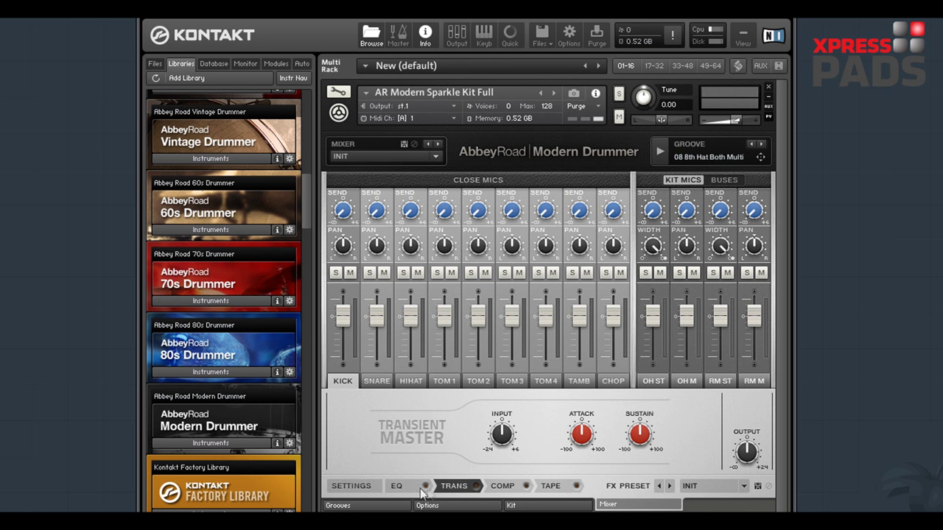
left_click(397, 490)
left_click(502, 486)
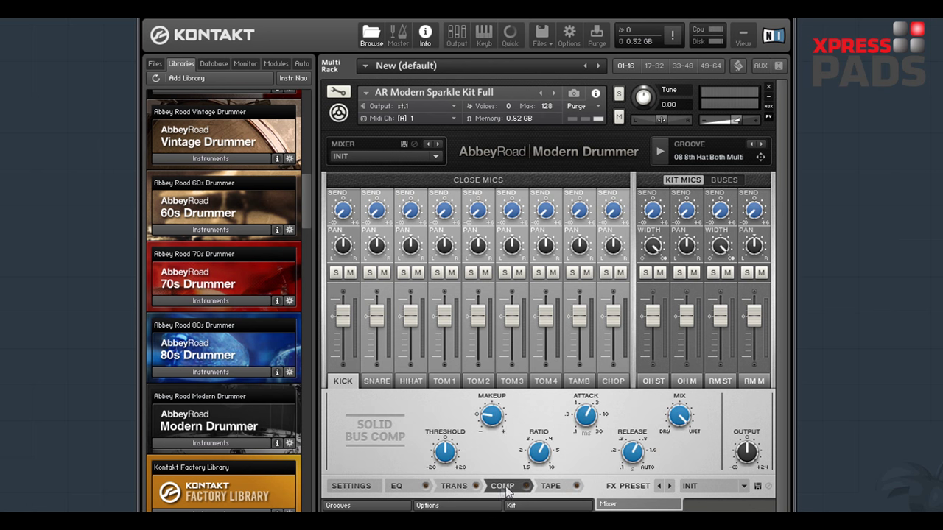
left_click(549, 486)
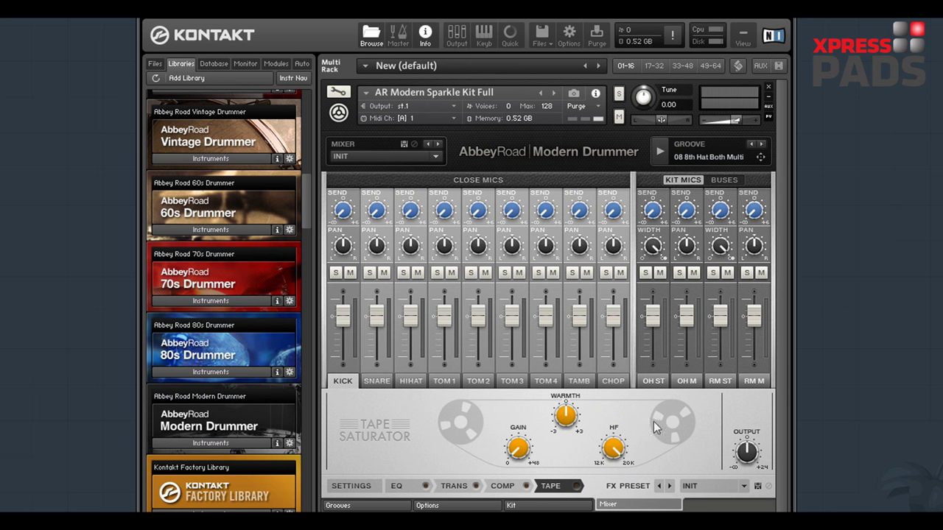
left_click(449, 505)
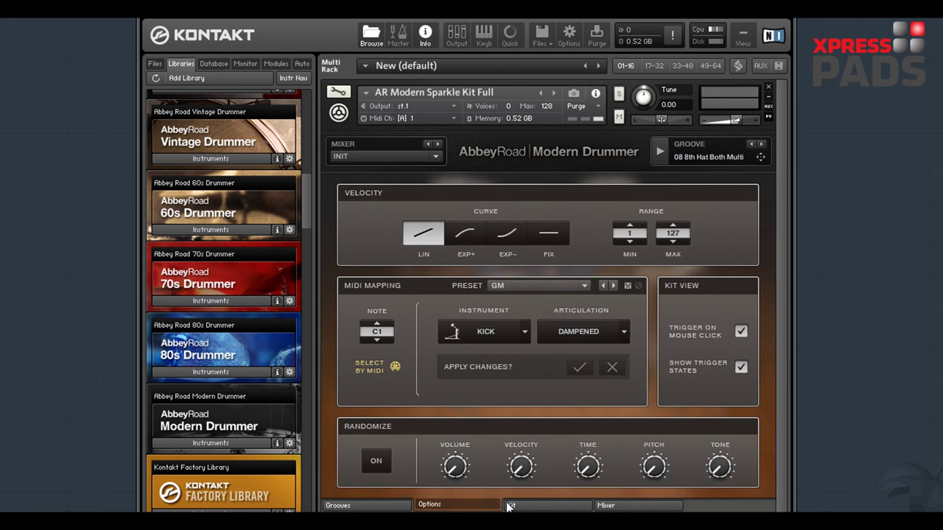
Show the SNARE channel's mic mix and FX routing settings and nudge its BLEED slightly lower
left_click(623, 507)
left_click(352, 487)
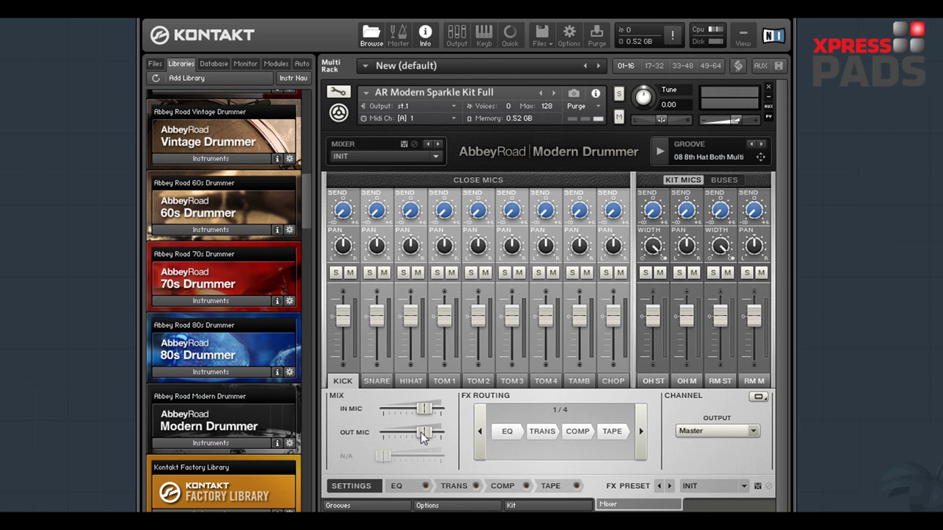
left_click(381, 380)
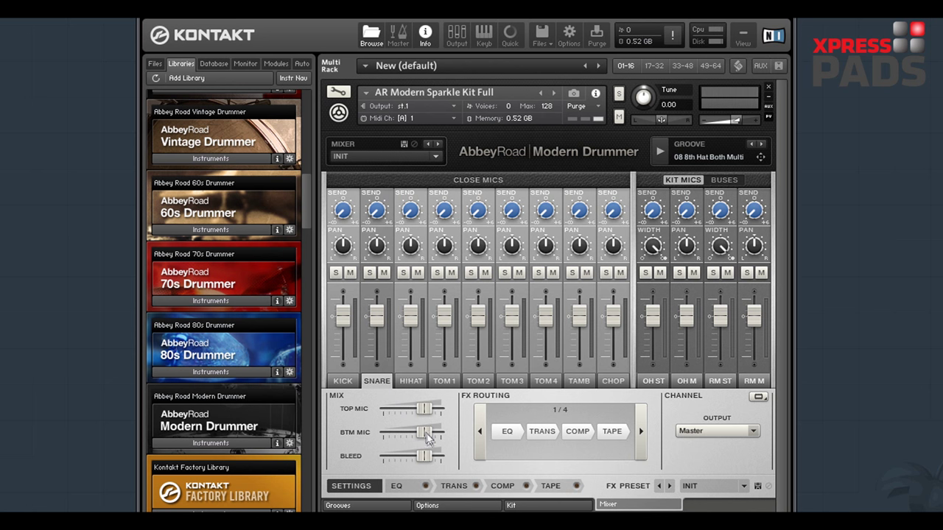
left_click_drag(424, 456, 417, 460)
Set the snare FX routing to 4/4 (COMP, TRANS, TAPE, EQ), keep output on Master, then select OH ST
left_click(640, 431)
left_click(641, 432)
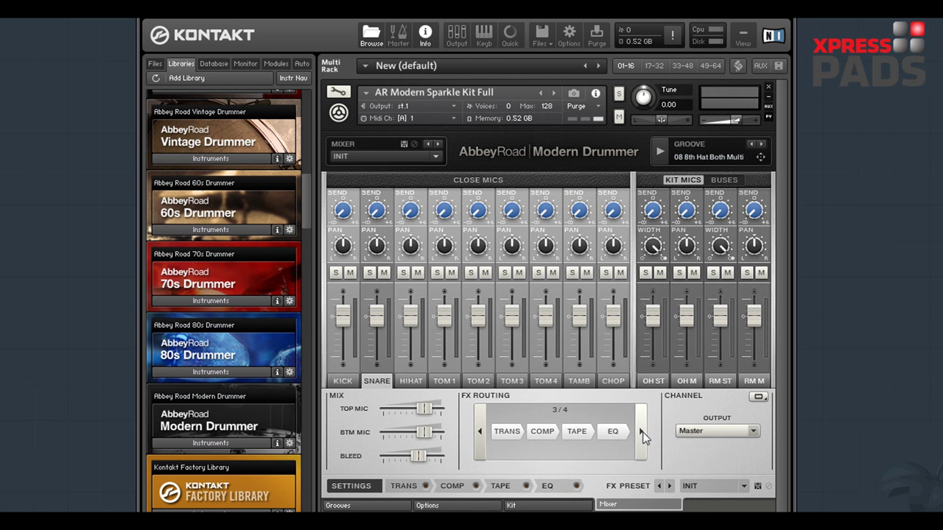
left_click(643, 434)
left_click(753, 430)
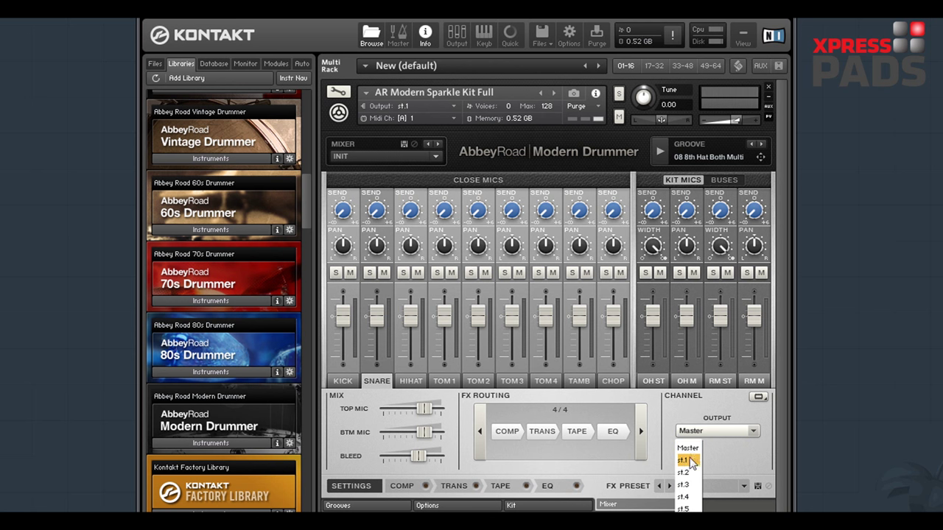
left_click(649, 386)
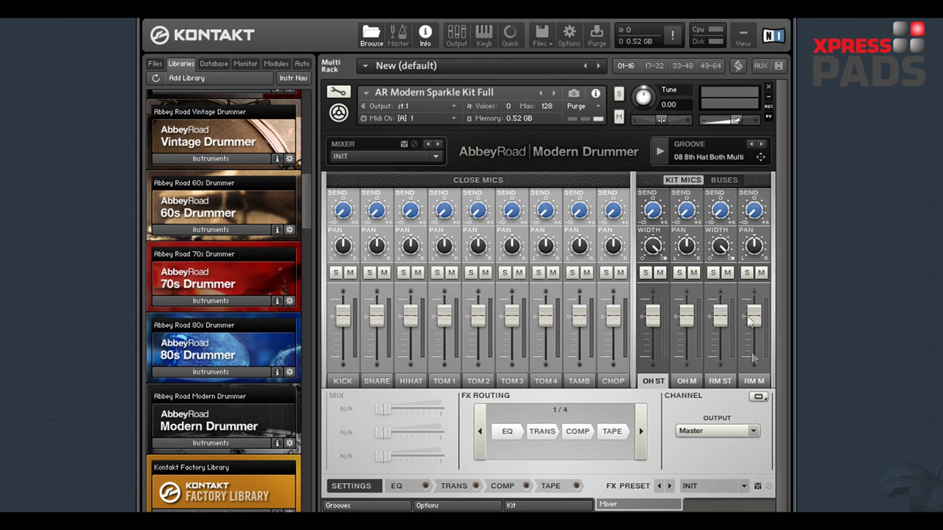
Switch the mixer to its BUSES view with the Reverb and Master bus channels
left_click(726, 182)
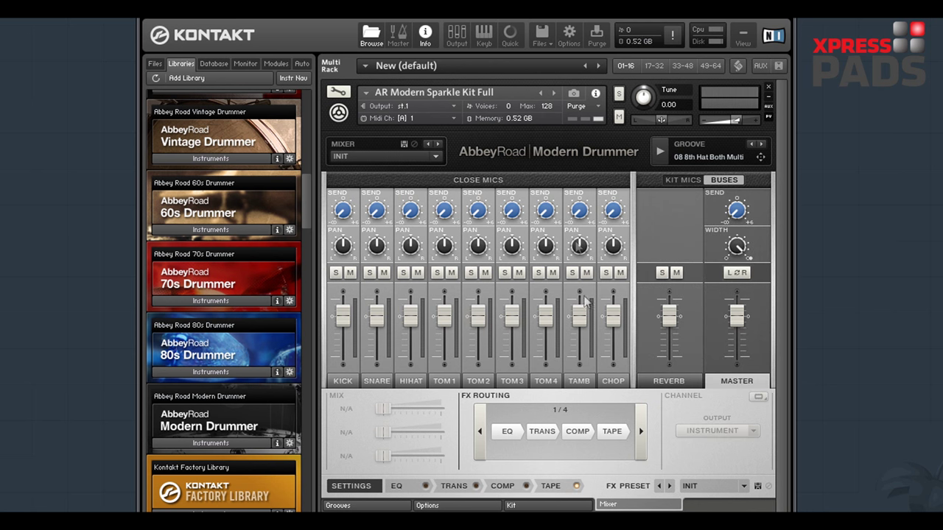